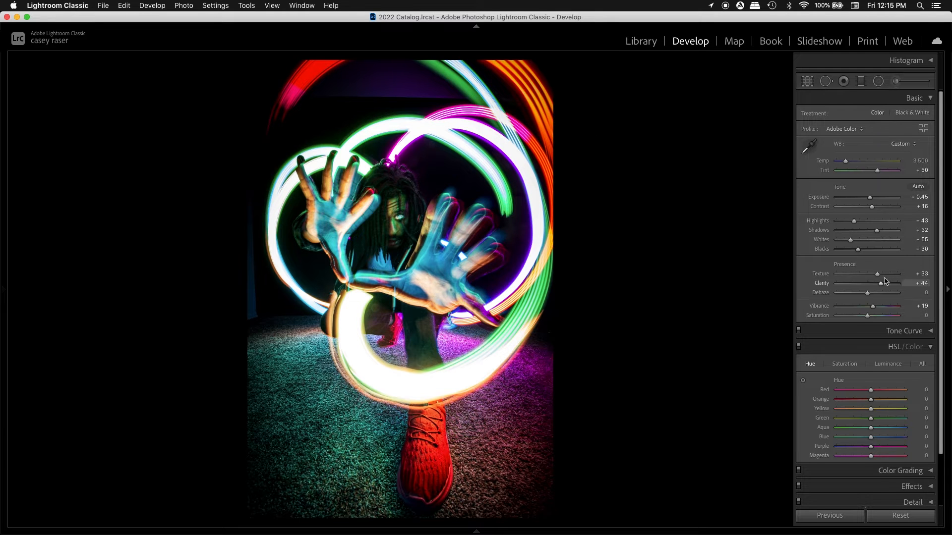
Check the panel order and visibility options for customizing the Develop panel, and close them without saving
scroll(916, 302, down, 4)
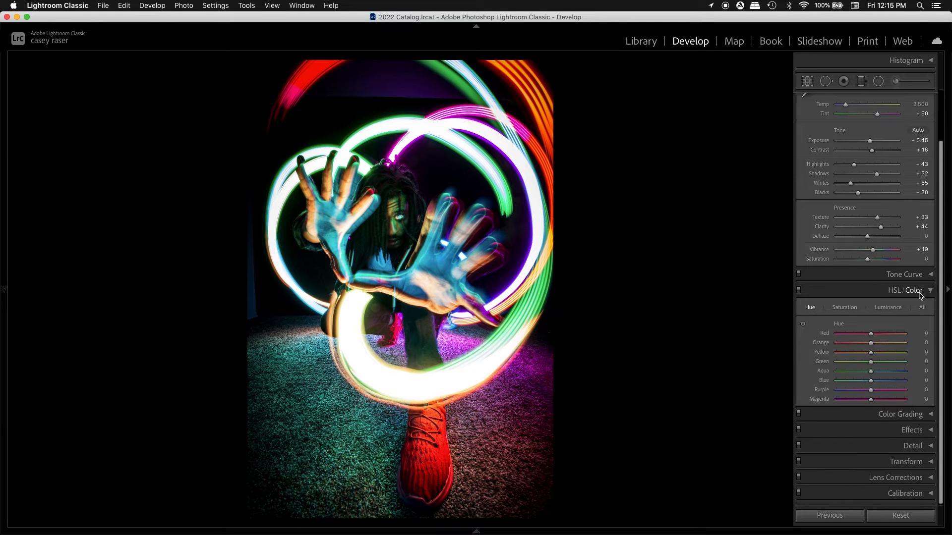
right_click(863, 293)
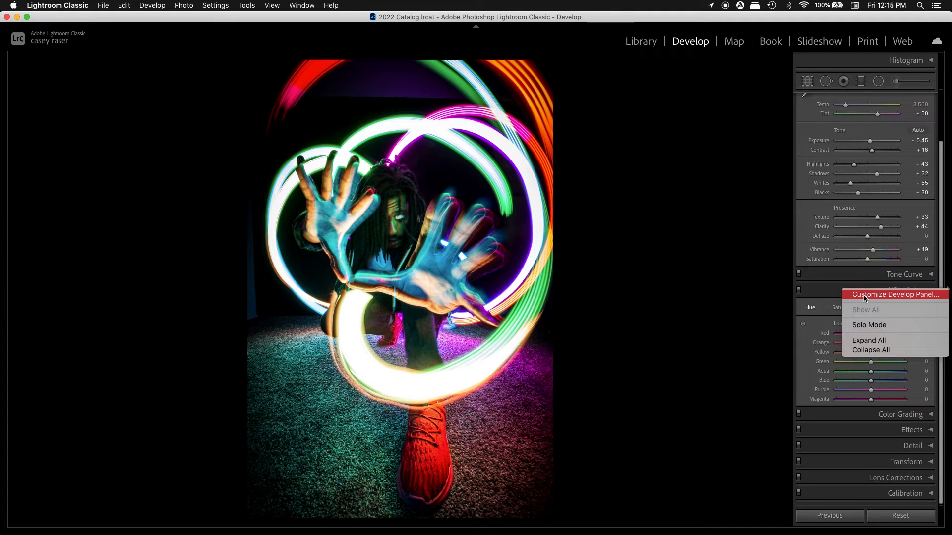
click(864, 296)
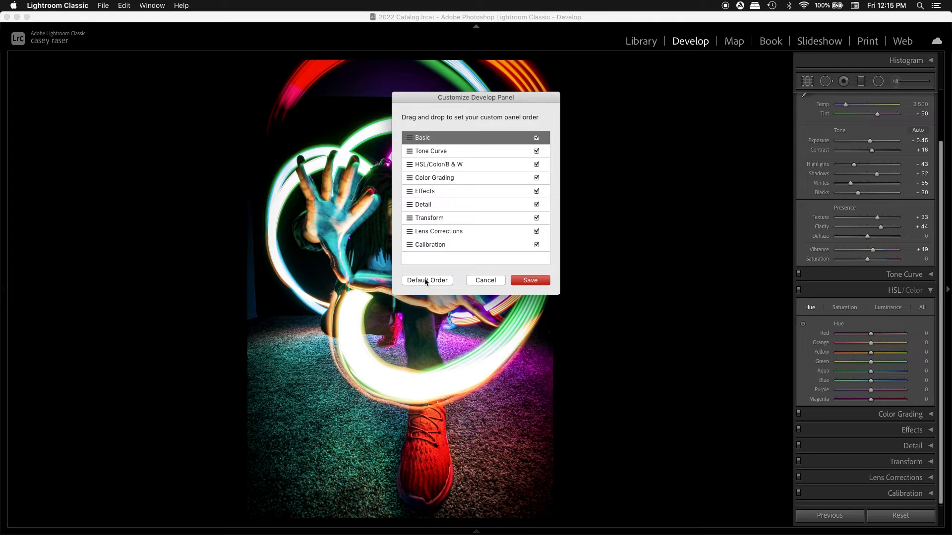
click(495, 281)
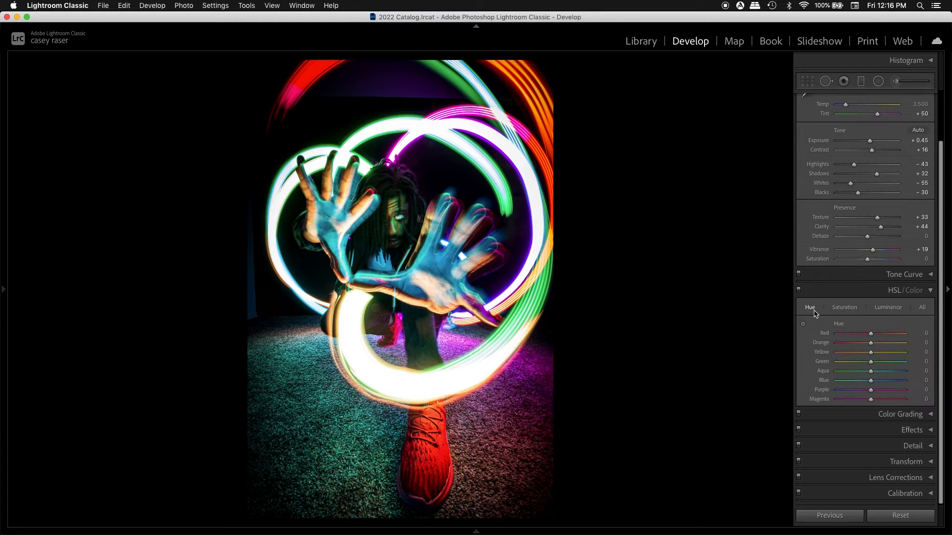
Examine the HSL Saturation sliders and the combined view of all Hue, Saturation and Luminance sliders
click(844, 308)
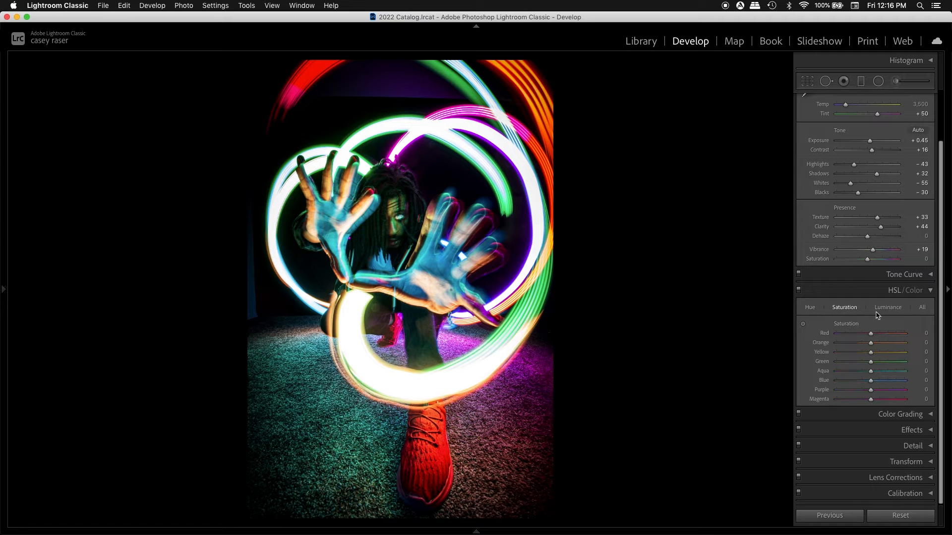
click(921, 307)
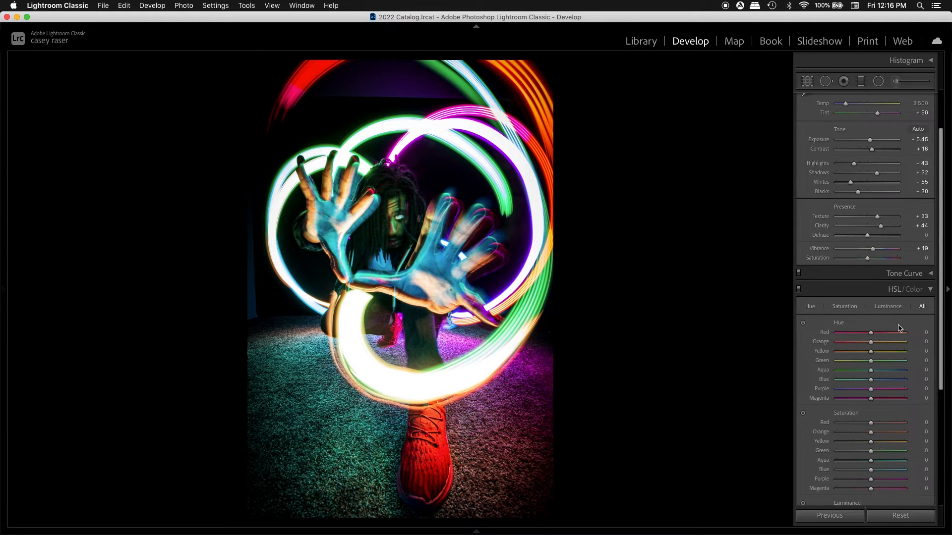
scroll(899, 328, down, 3)
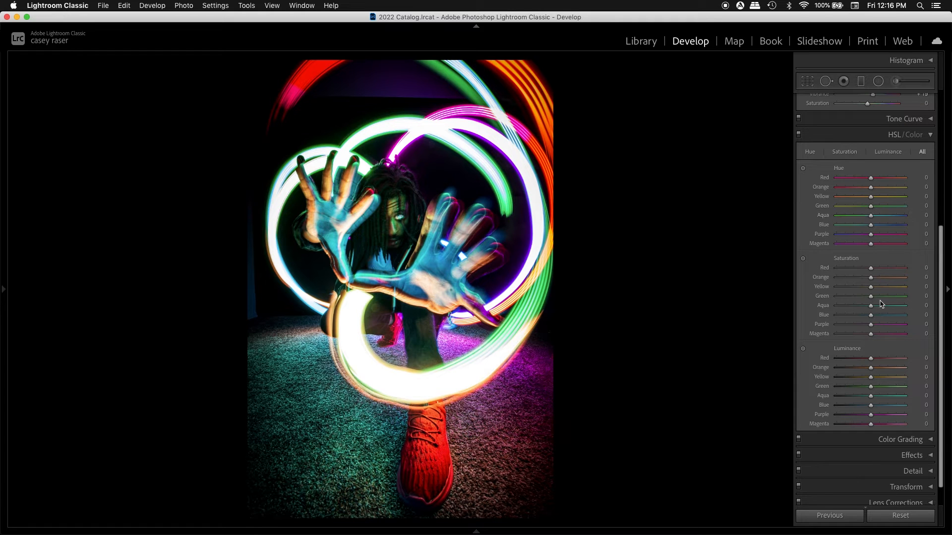
scroll(862, 350, up, 1)
Examine the Color version of the HSL adjustments, with all colors together and with red, orange, yellow and aqua individually
click(912, 157)
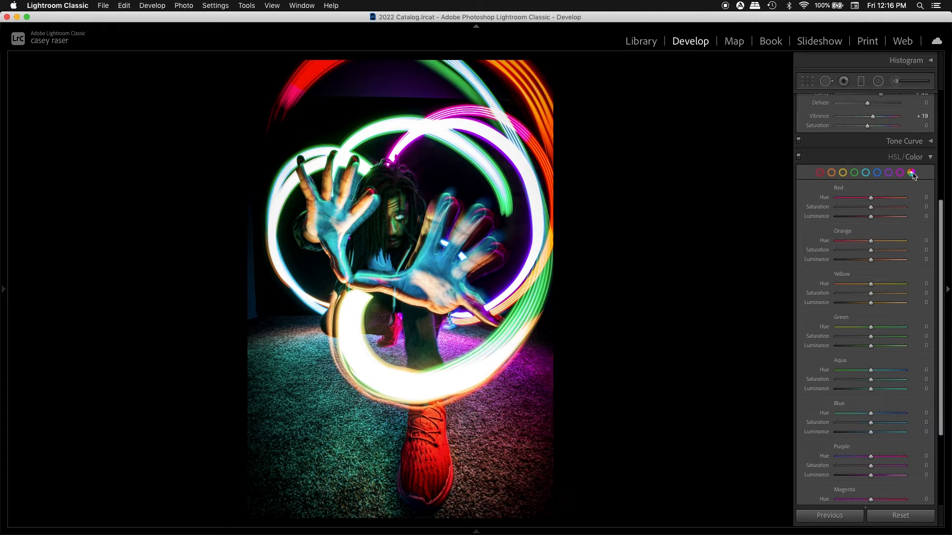
scroll(911, 261, down, 5)
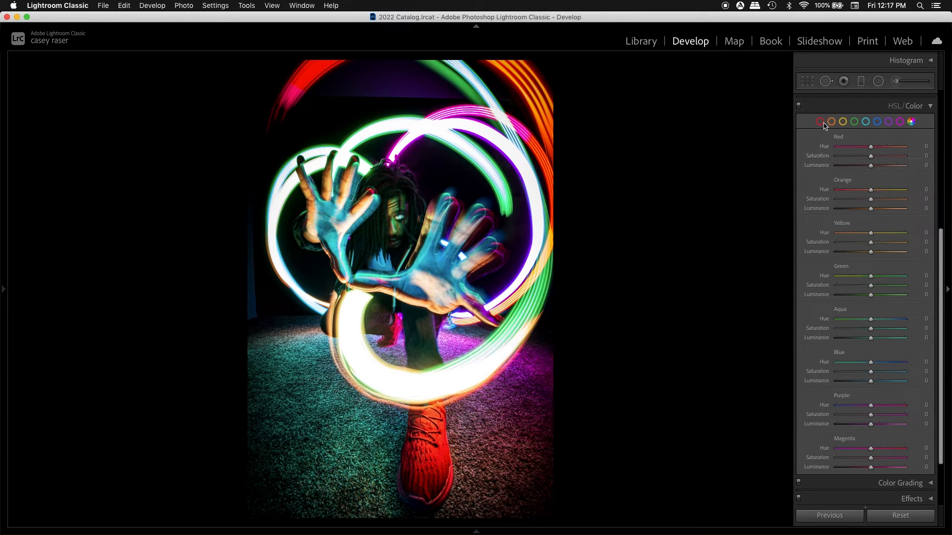
click(820, 122)
click(832, 356)
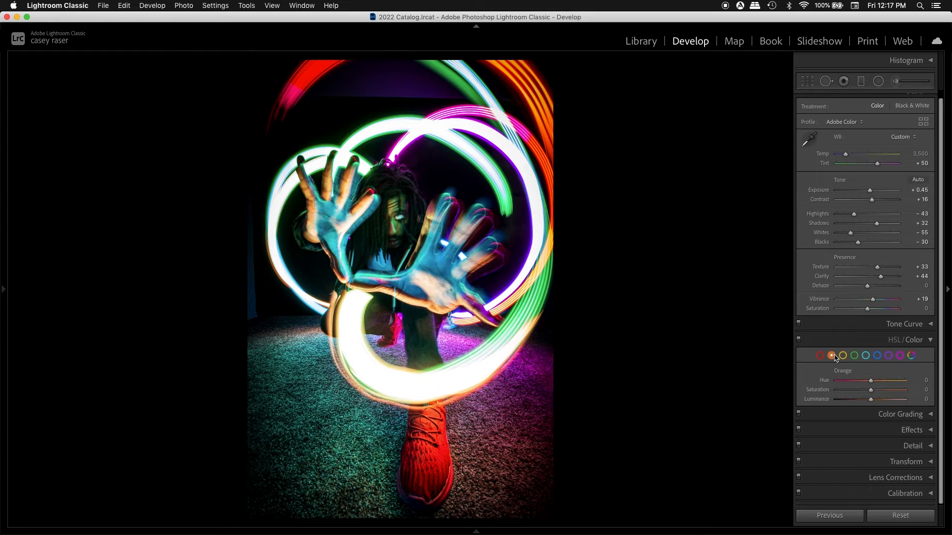
click(843, 356)
click(865, 356)
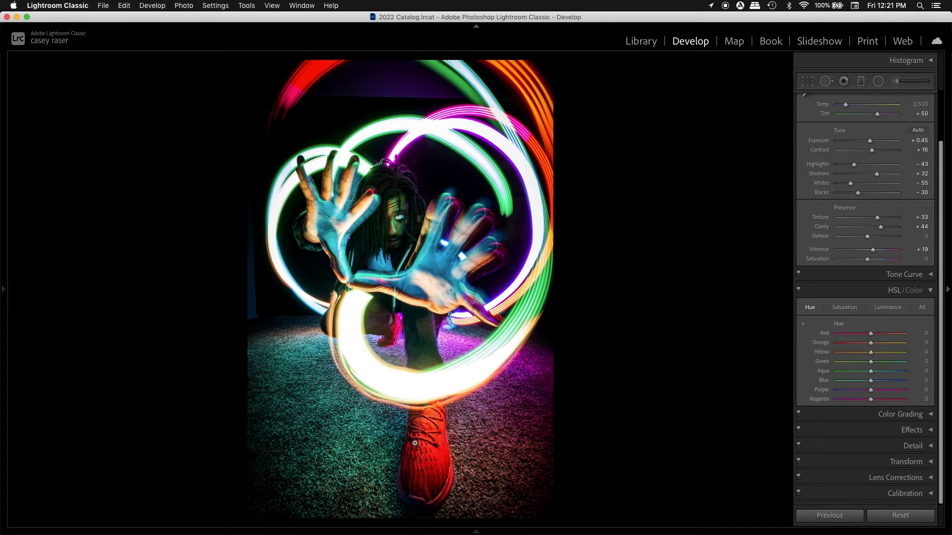
Try shifting the Red hue toward orange while inspecting the red shoe up close
click(427, 455)
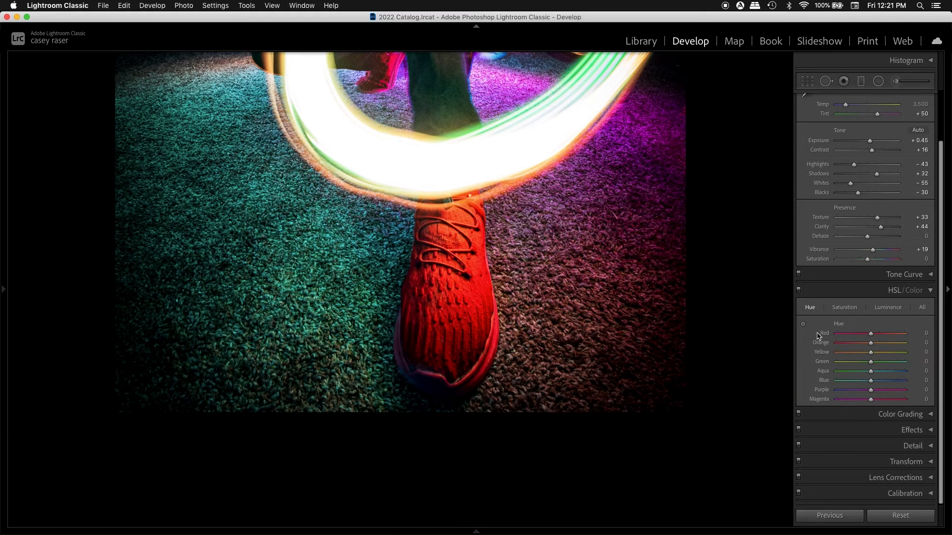
drag(871, 335, 894, 337)
click(567, 217)
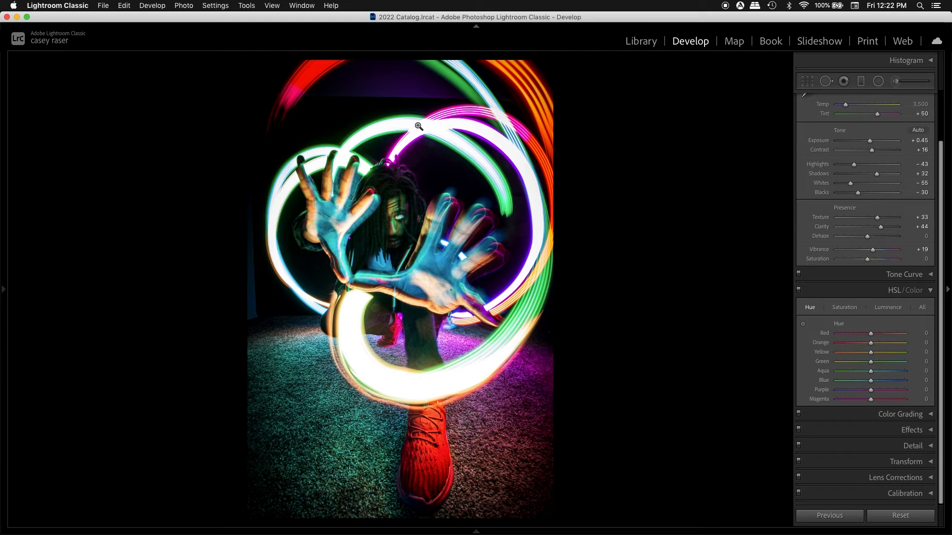
Try the Purple hue at −80 and −57, and reset it to 0
drag(870, 390, 843, 392)
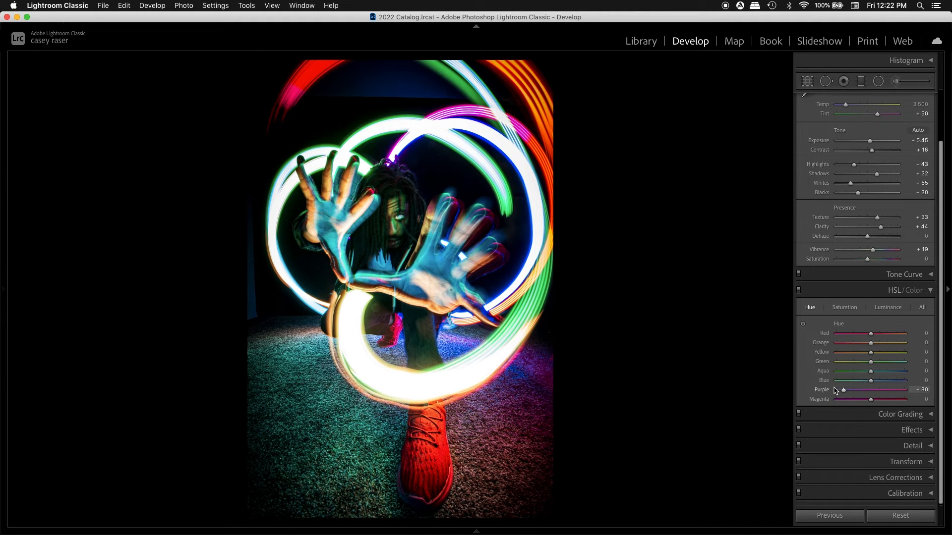
mouse_move(845, 392)
mouse_down()
mouse_move(881, 391)
mouse_move(840, 391)
mouse_move(868, 392)
mouse_move(853, 397)
mouse_up()
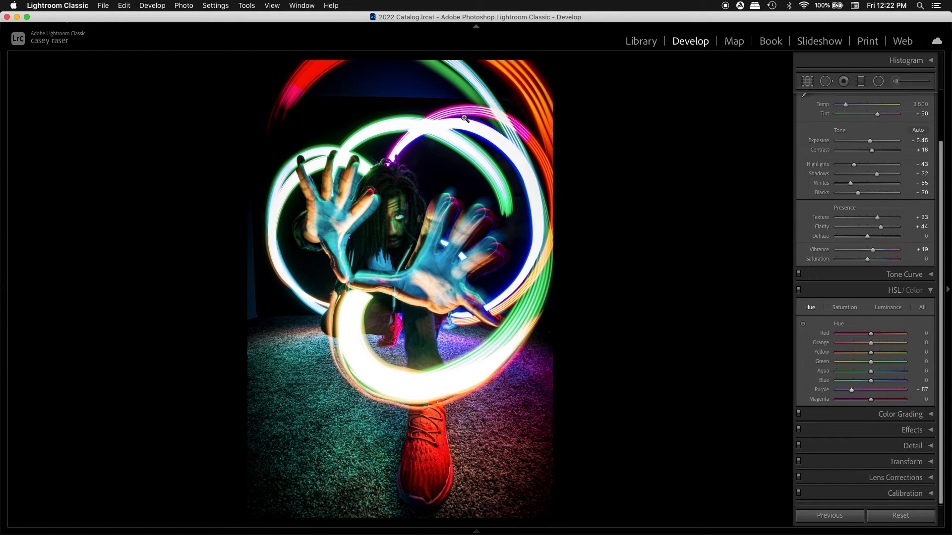
mouse_move(851, 390)
mouse_down()
mouse_move(837, 393)
mouse_move(858, 391)
mouse_up()
double_click(860, 390)
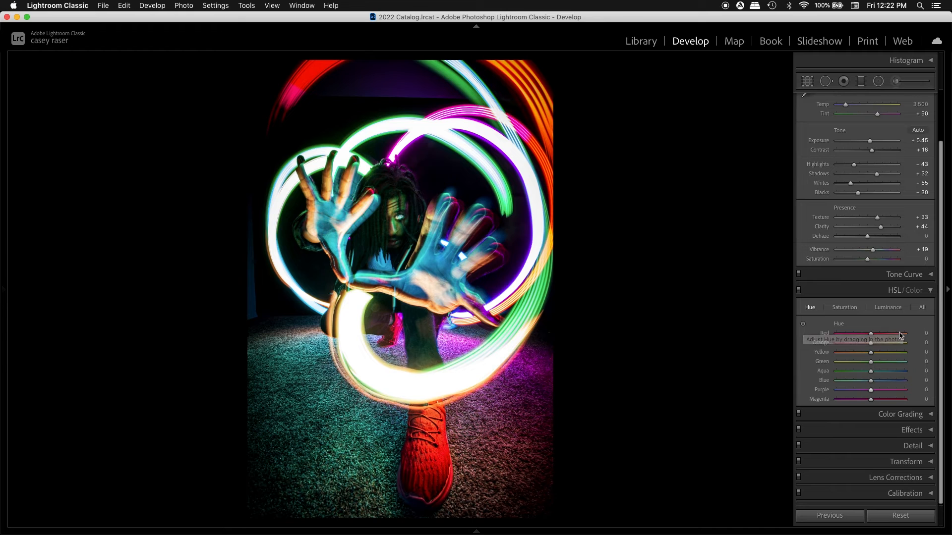
Try shifting the green light trails' hue directly in the photo, taking Green to −100 and Aqua to −95
click(803, 325)
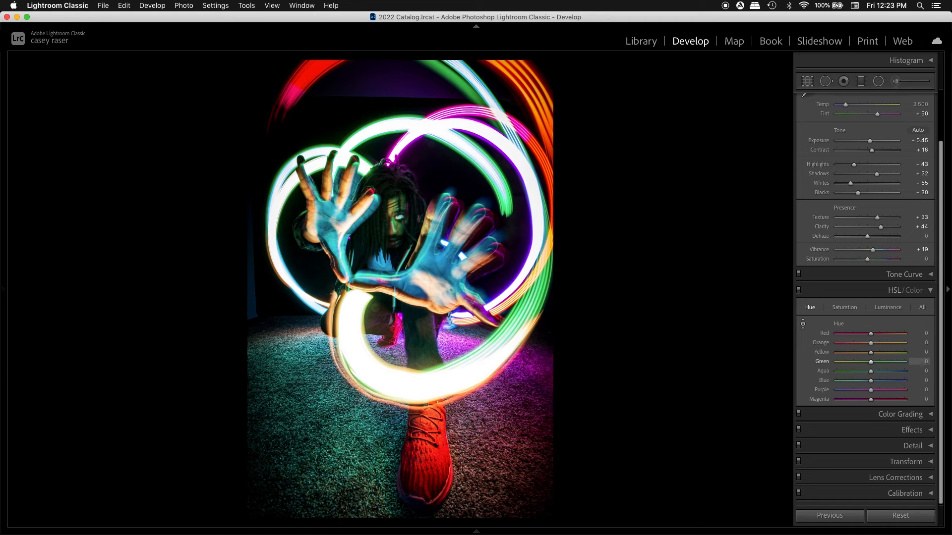
drag(466, 92, 465, 144)
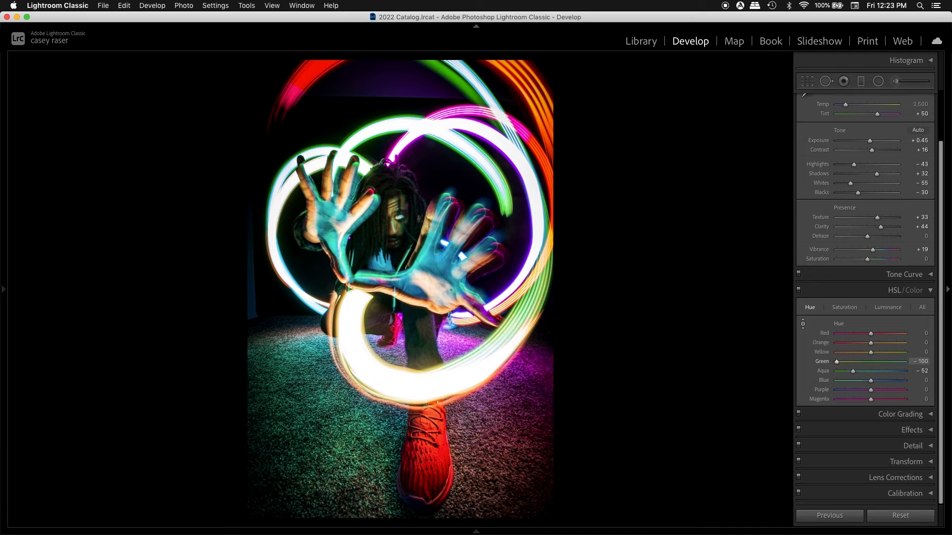
drag(531, 299, 532, 303)
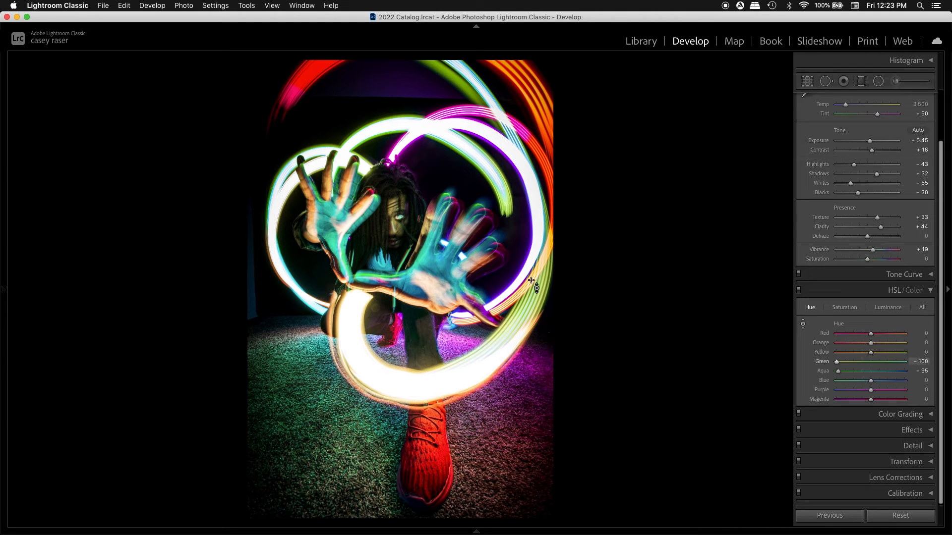
drag(449, 69, 449, 41)
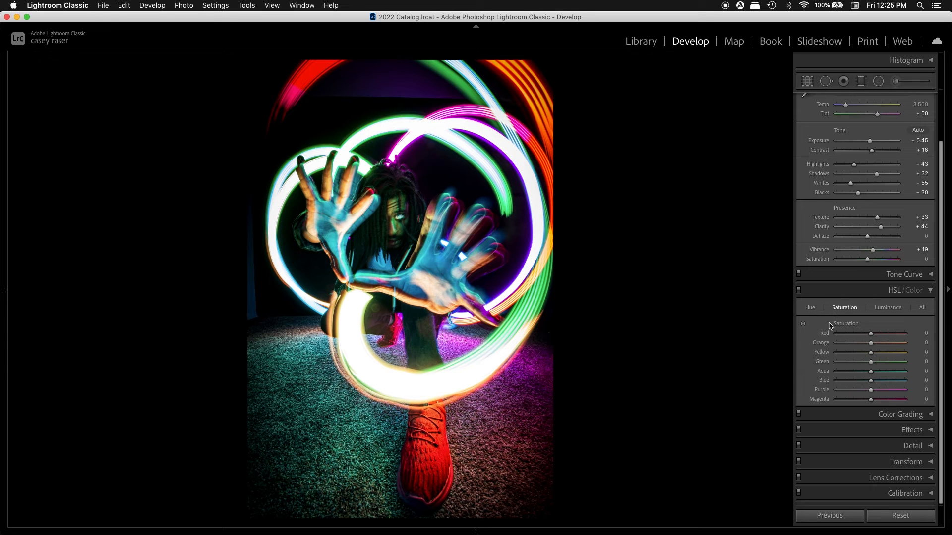
Try the Red saturation at −100 and bring it back up
drag(871, 334, 826, 335)
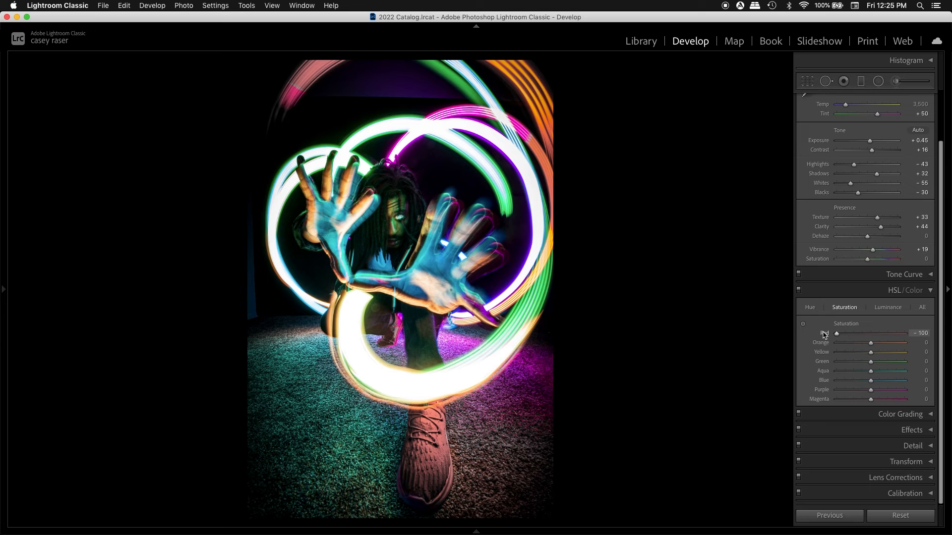
drag(835, 334, 878, 339)
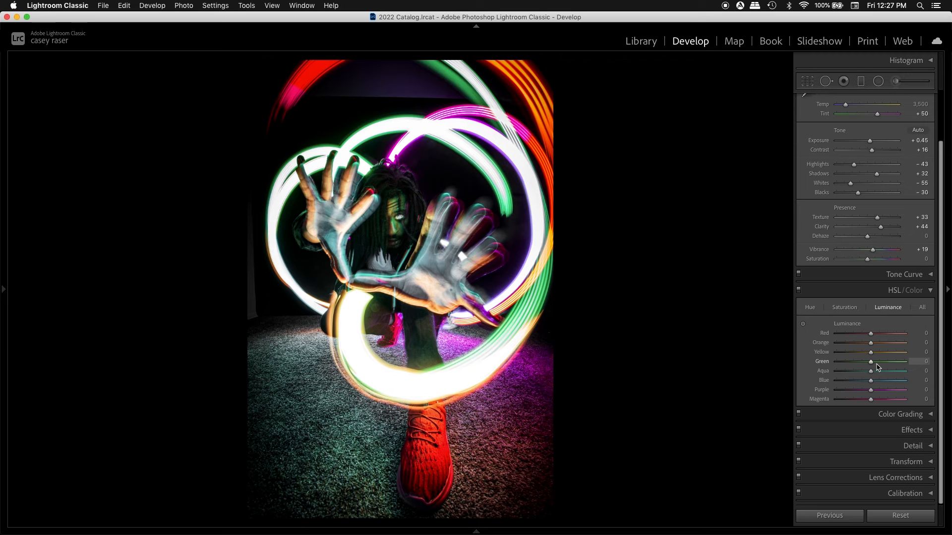
Adjust luminance directly on the magenta light trail, trying Magenta at −90 and setting it to +100
click(803, 324)
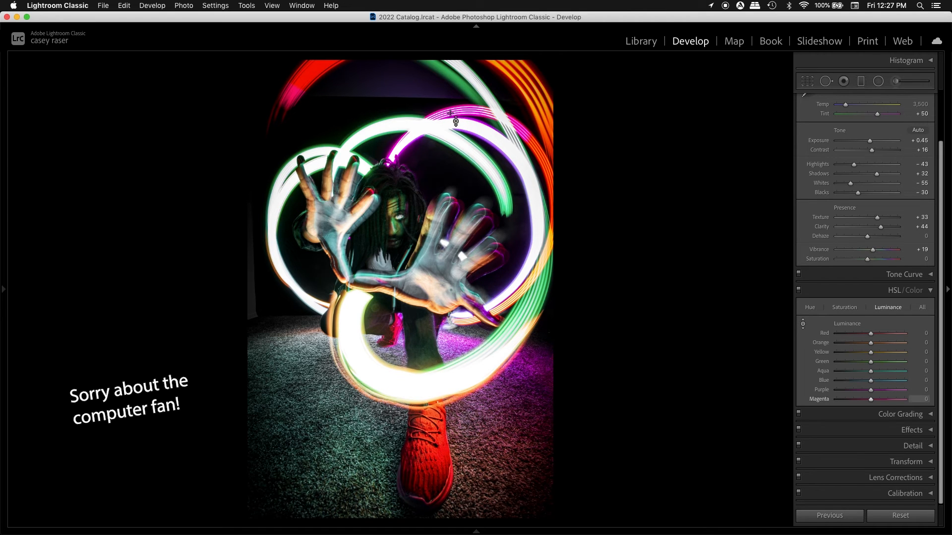
drag(469, 119, 469, 169)
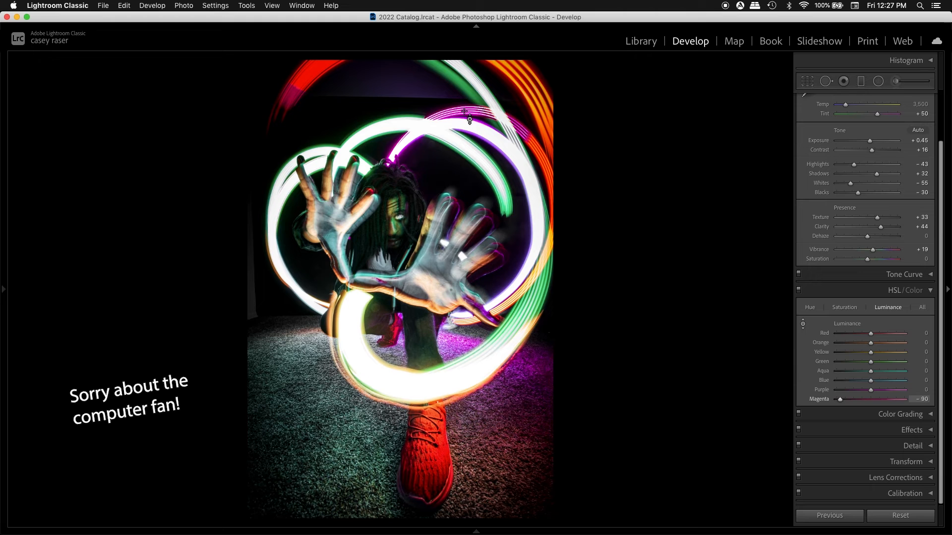
drag(457, 116, 456, 22)
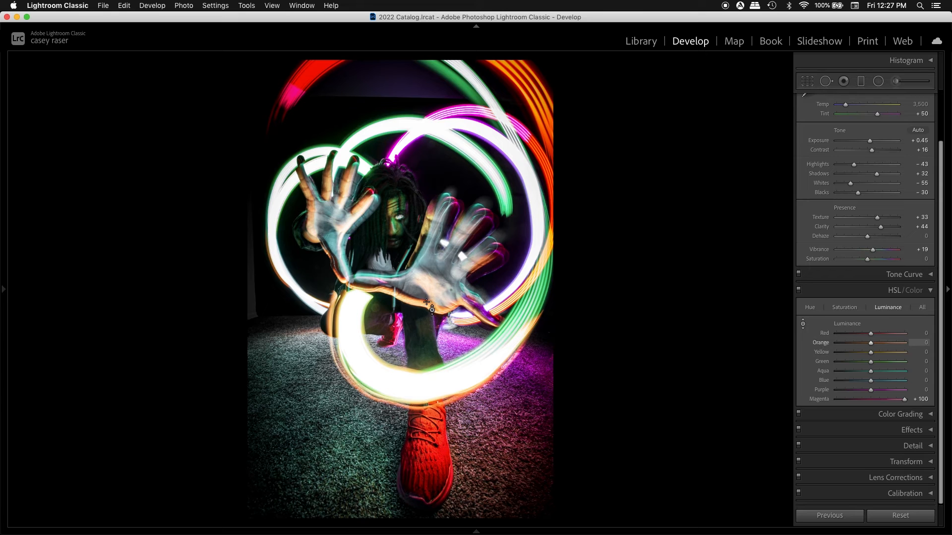
Try lowering the luminance of the hand's orange edge to Orange −54 and Yellow −74, and undo it
key(Down)
key(Down)
key(Down)
key(Down)
key(Down)
key(Down)
key(Down)
key(Down)
key(Down)
key(Down)
key(Down)
key(Down)
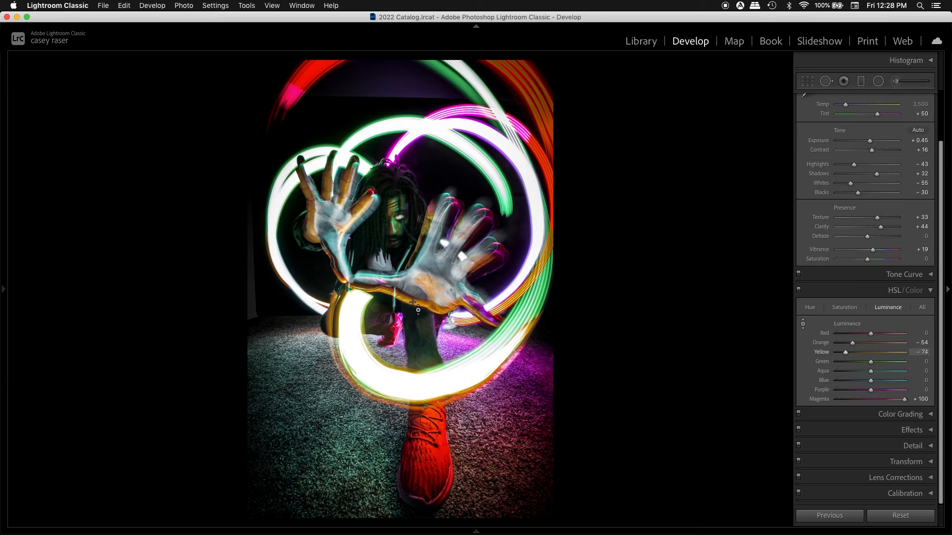
key(super+z)
Lower the luminance of the hand's orange edge directly in the photo to Orange −21 and Yellow −15
click(410, 301)
click(408, 300)
click(408, 301)
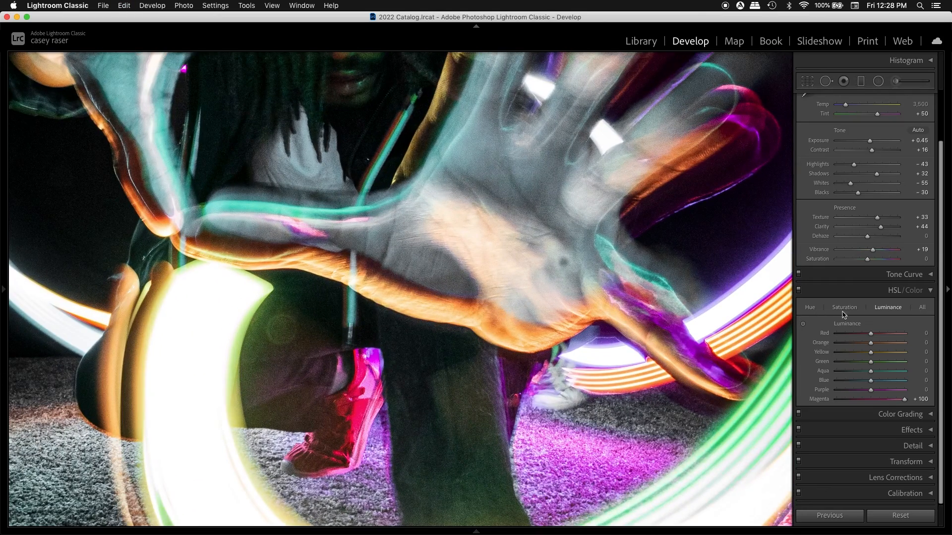
click(803, 324)
drag(414, 301, 415, 313)
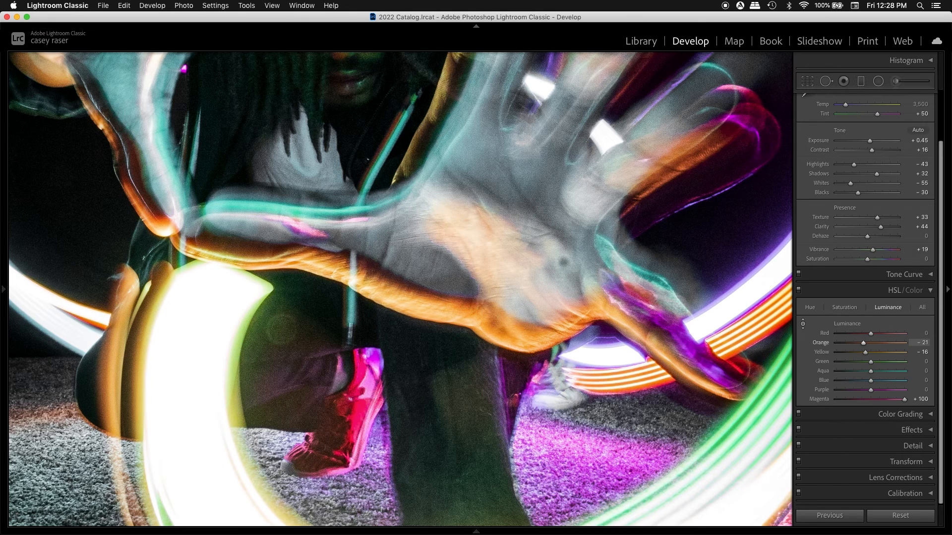
Paint over the orange patch on the palm with a size 12 Adjustment Brush at Saturation −82
click(896, 81)
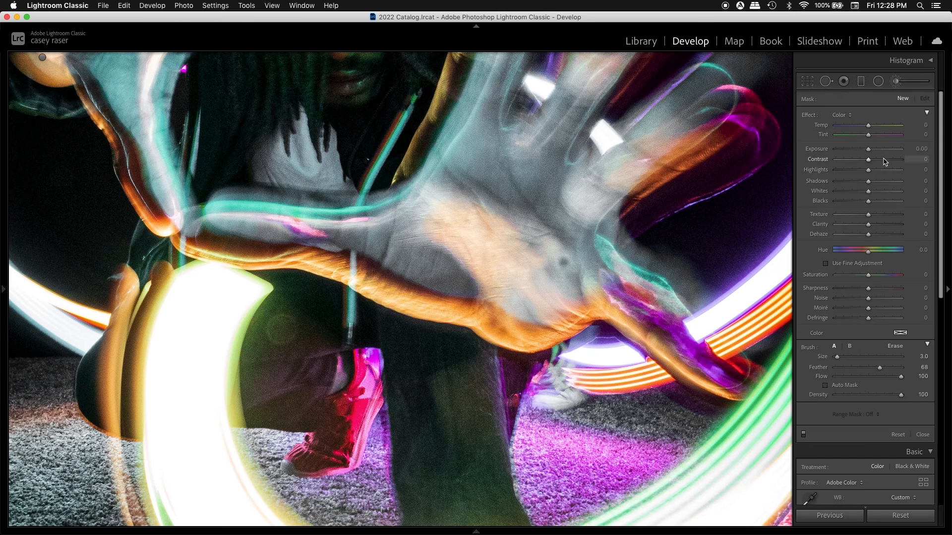
scroll(448, 234, up, 9)
click(447, 229)
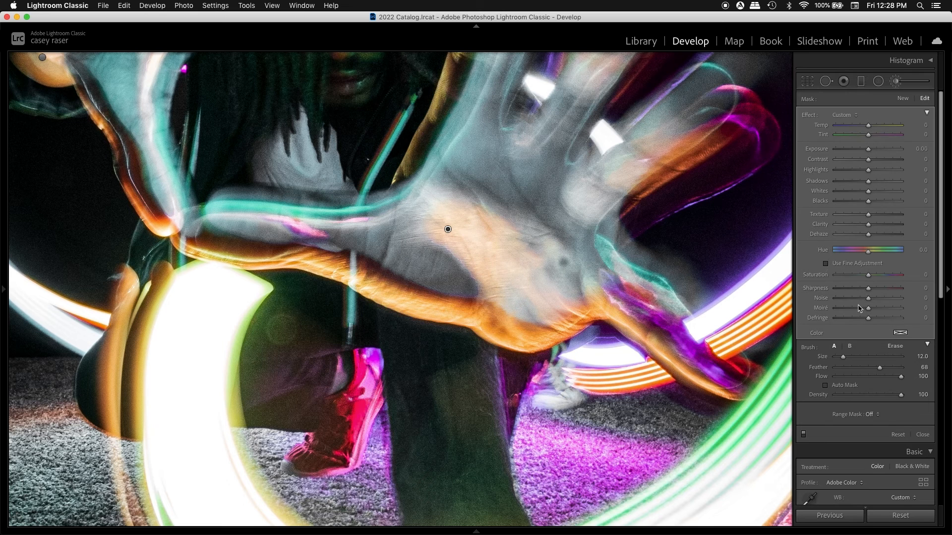
drag(867, 275, 856, 278)
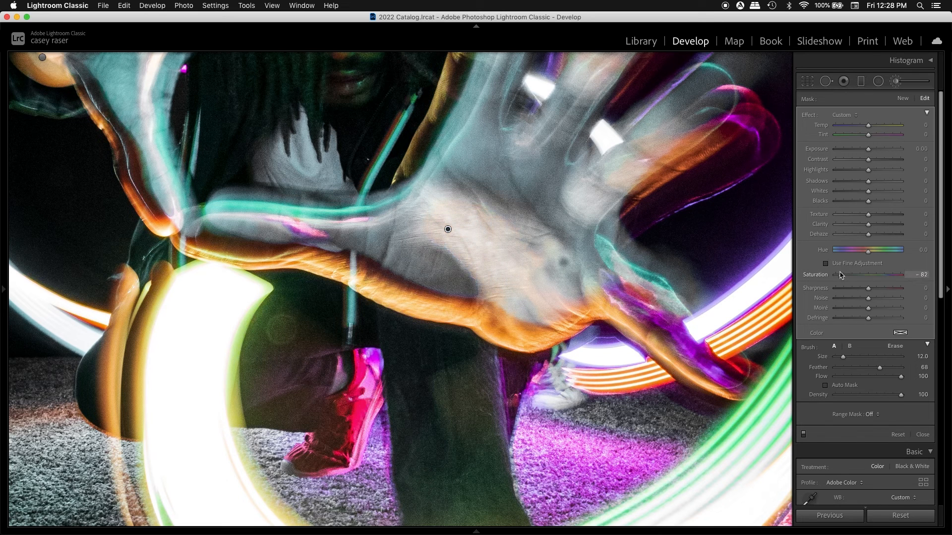
mouse_move(538, 280)
mouse_down()
mouse_move(530, 274)
mouse_move(540, 287)
mouse_move(527, 278)
mouse_move(539, 293)
mouse_move(433, 232)
mouse_move(512, 225)
mouse_up()
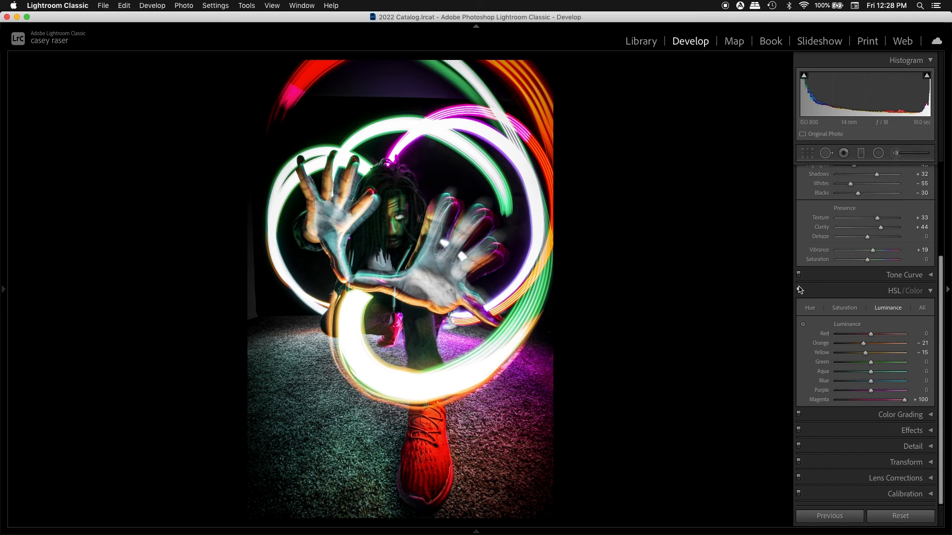
Compare the photo with and without the HSL adjustments, leaving them switched on
click(799, 291)
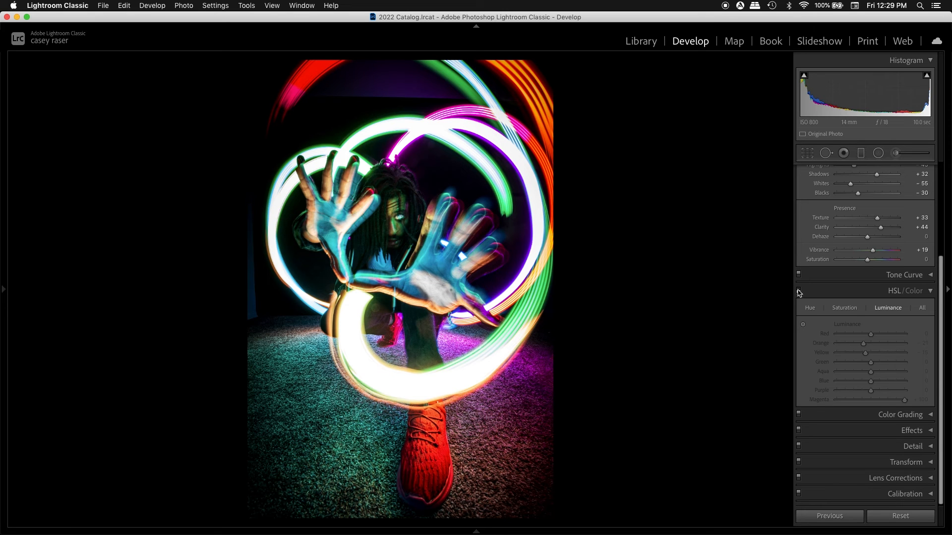
click(798, 290)
click(799, 291)
click(799, 291)
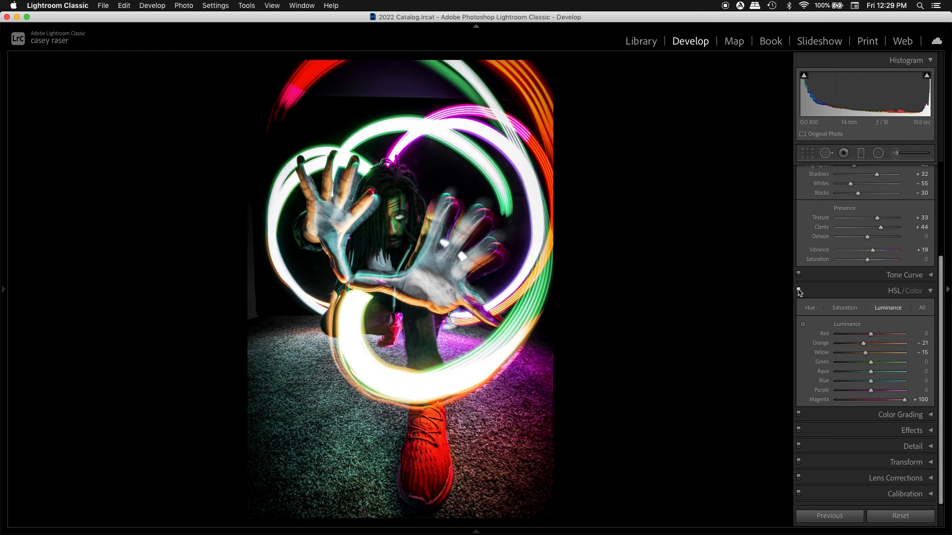
click(799, 291)
click(799, 291)
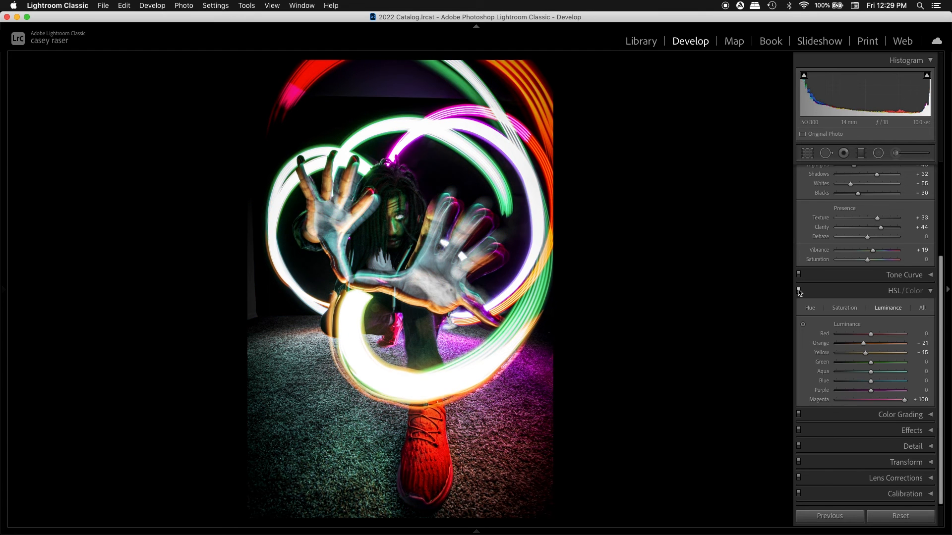